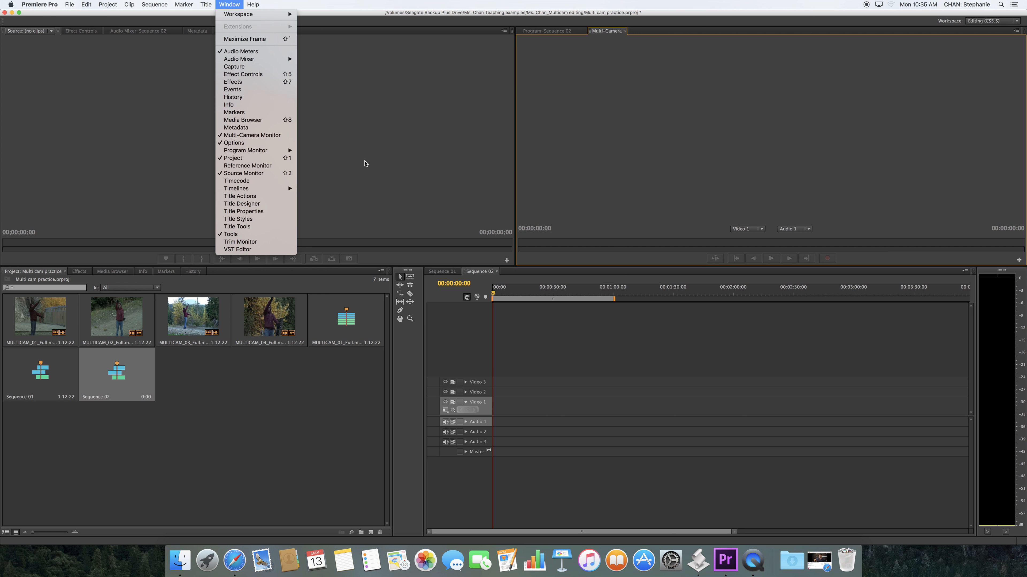
click(564, 136)
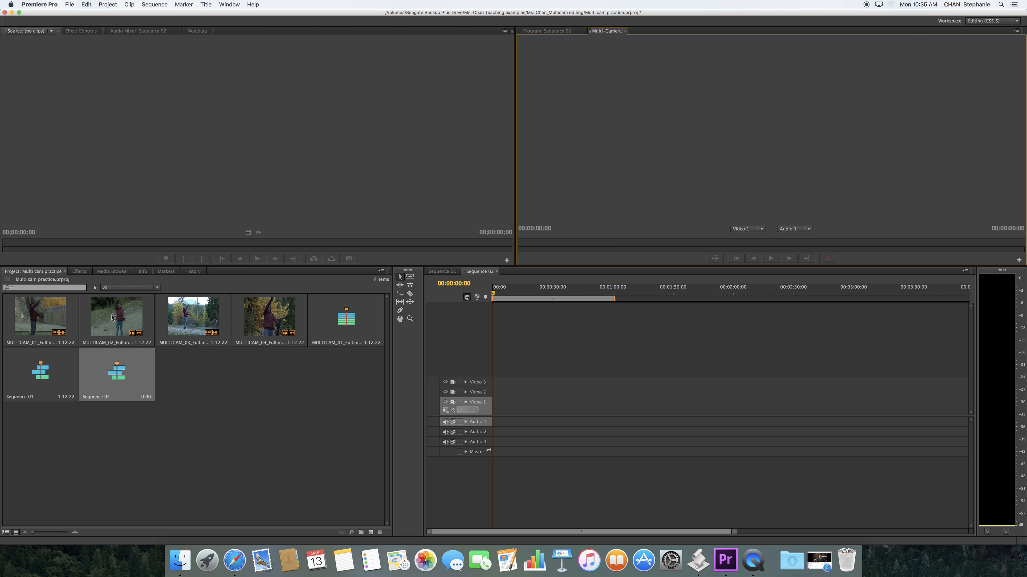
click(50, 317)
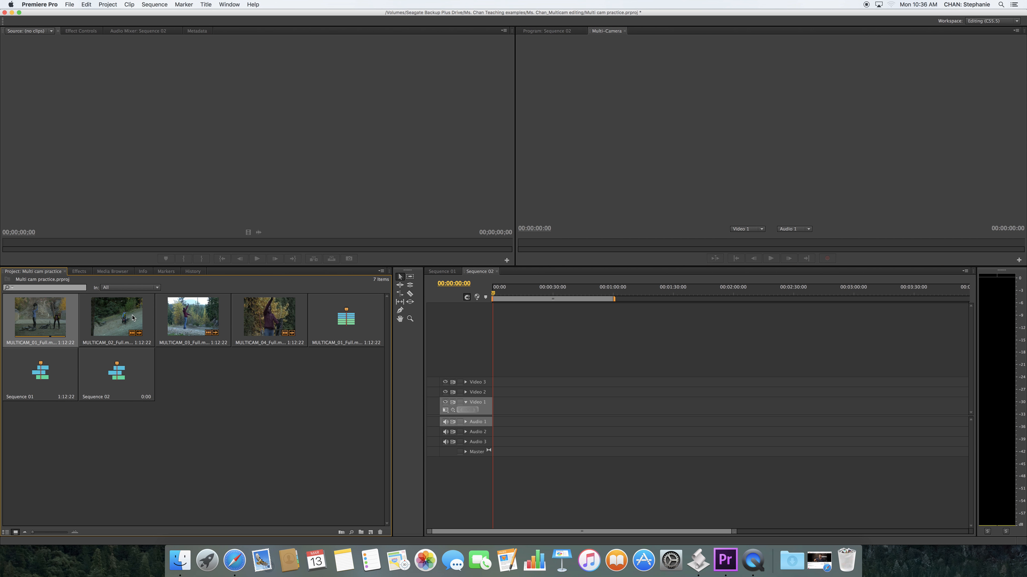
key(shift+Right)
key(shift+Right)
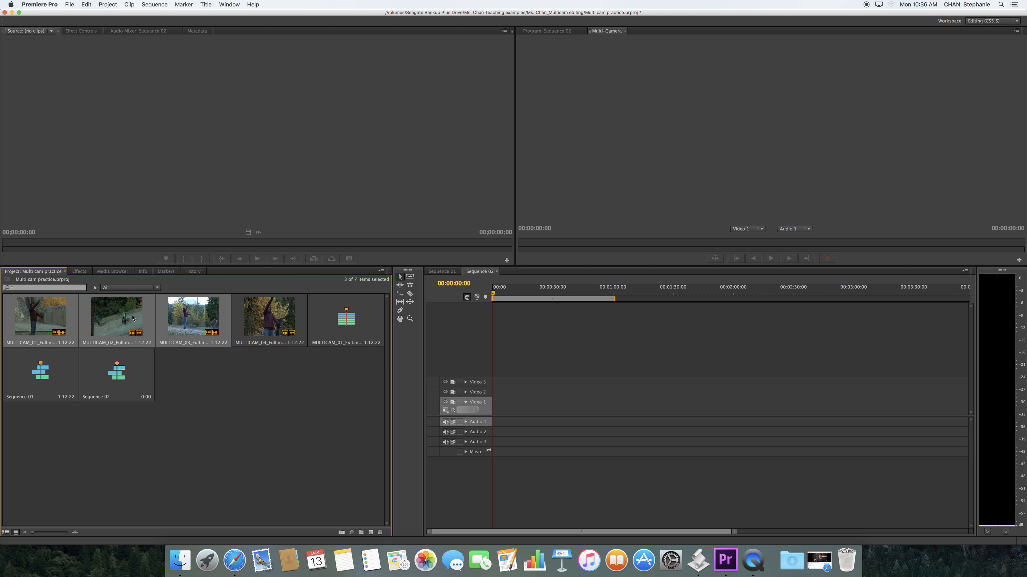
key(shift+Right)
click(190, 374)
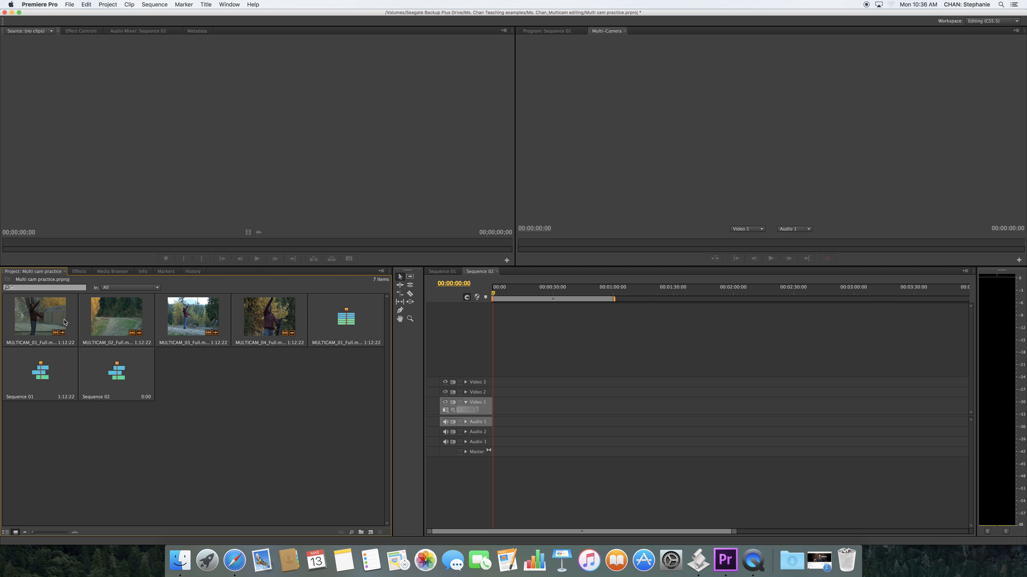
Preview the four camera clips, MULTICAM_01 to MULTICAM_04, in the Source monitor by scrubbing through each one.
double_click(63, 323)
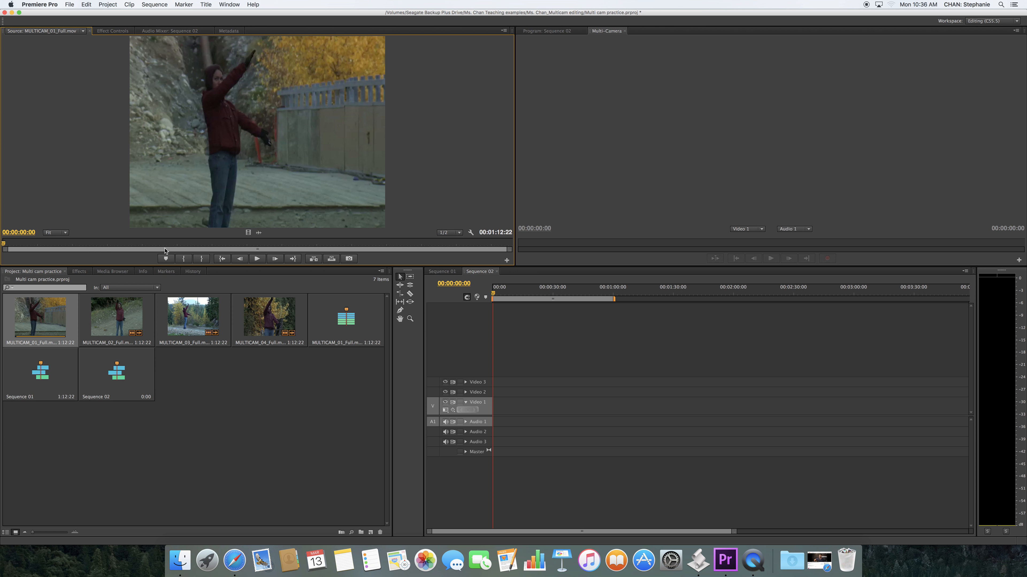
drag(74, 246, 213, 245)
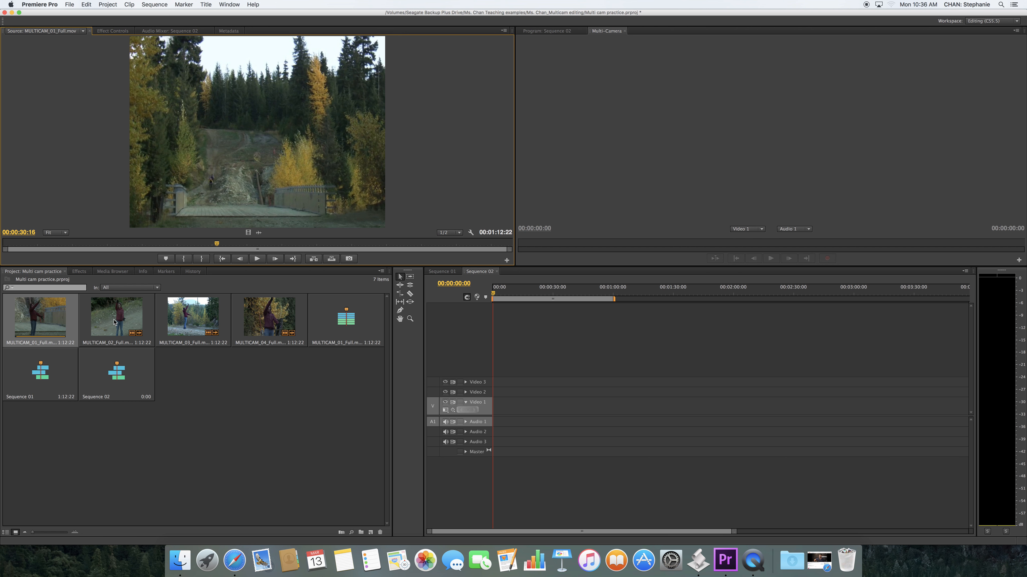
double_click(115, 319)
drag(23, 247, 260, 242)
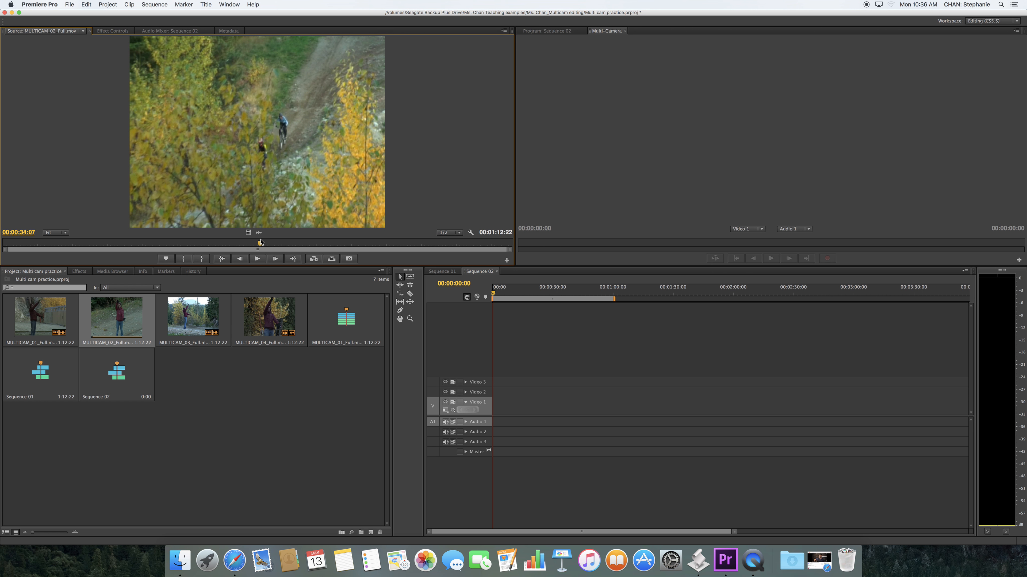
double_click(194, 319)
drag(259, 243, 302, 243)
double_click(268, 318)
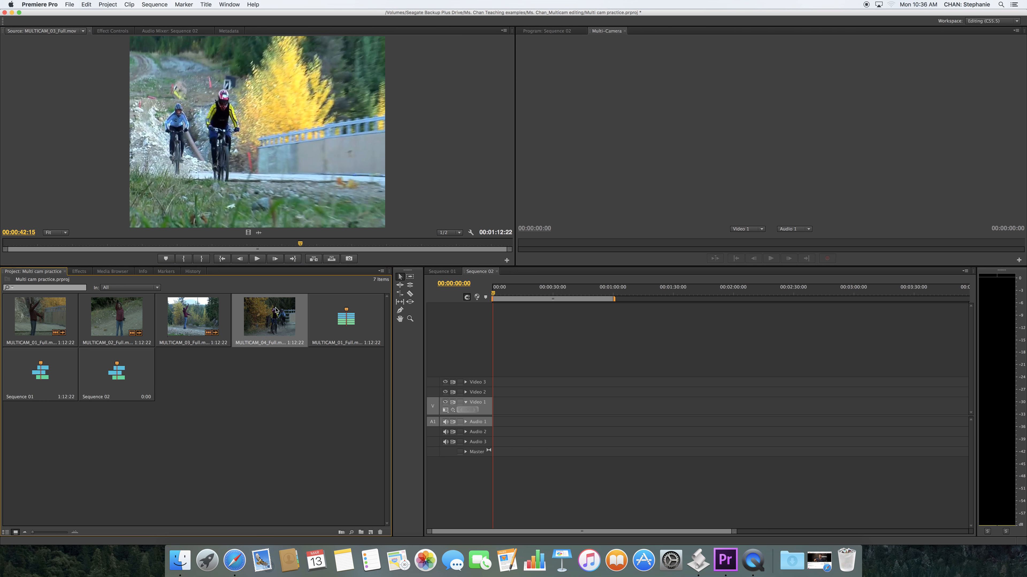
mouse_move(231, 253)
mouse_down()
mouse_move(172, 247)
mouse_move(216, 249)
mouse_up()
Create a multi-camera source sequence from clips MULTICAM_01 to MULTICAM_04, synchronized at their In Points and keeping the suggested name.
click(66, 322)
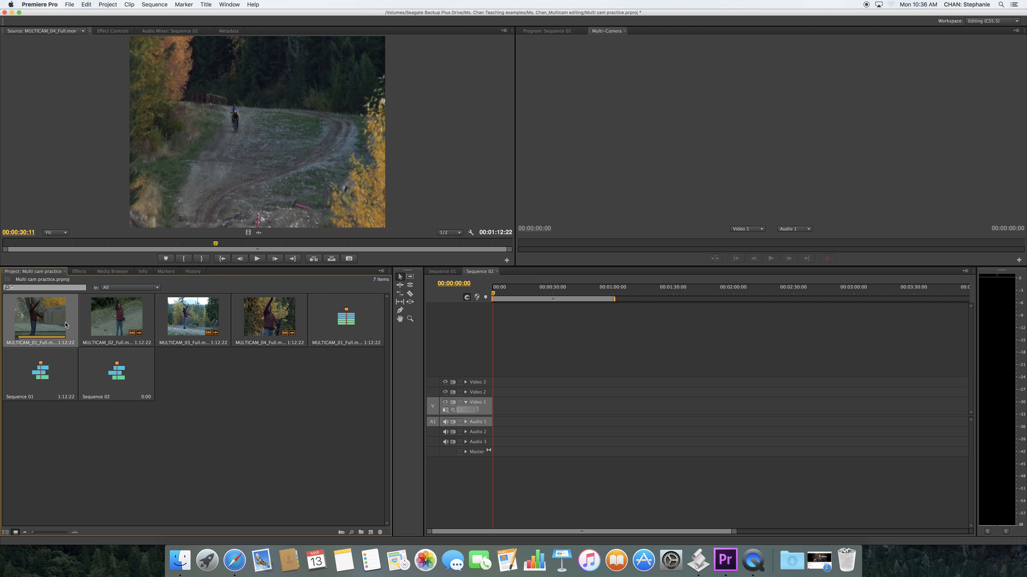
shift+click(252, 319)
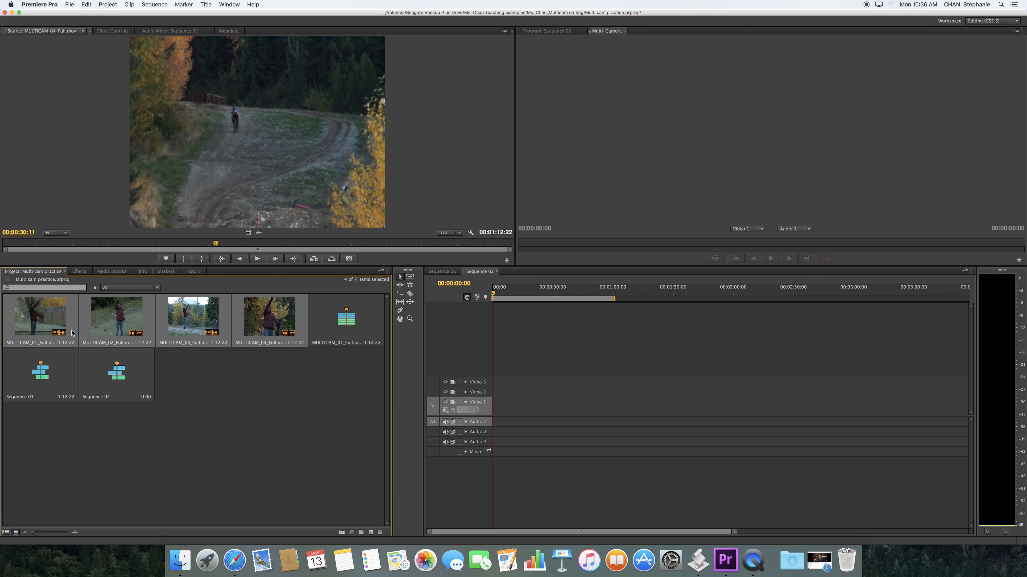
right_click(253, 330)
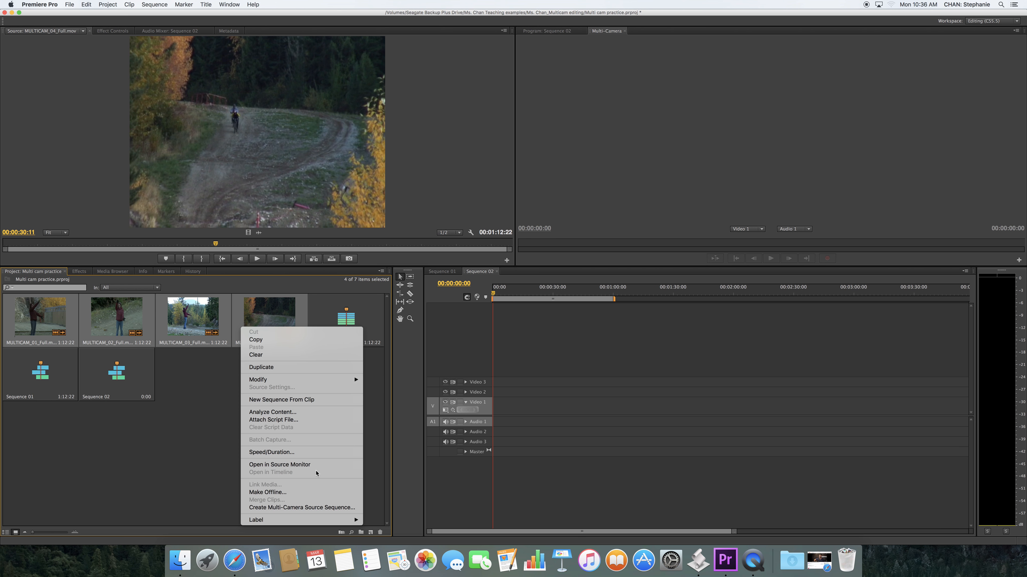
click(301, 508)
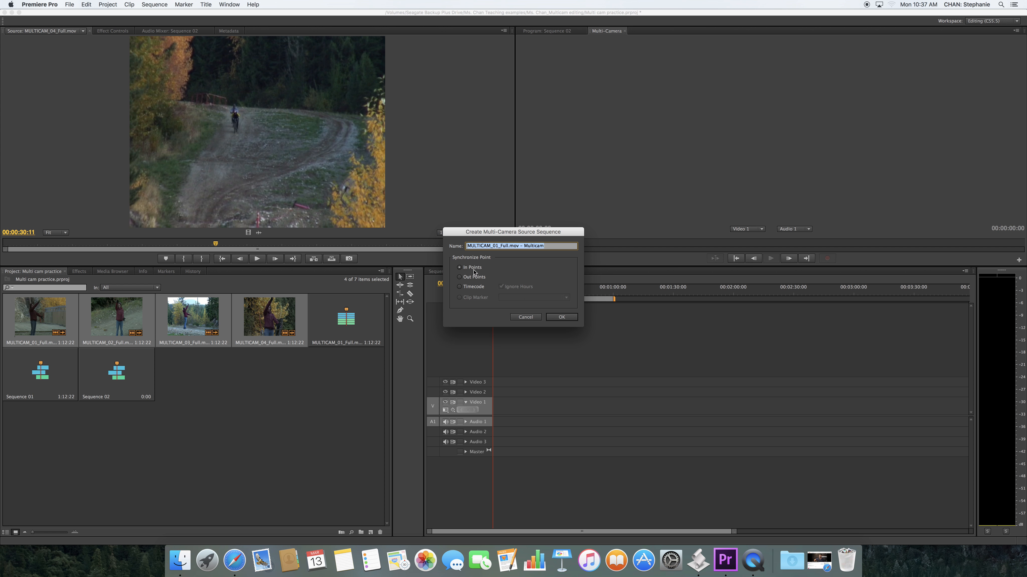
click(553, 318)
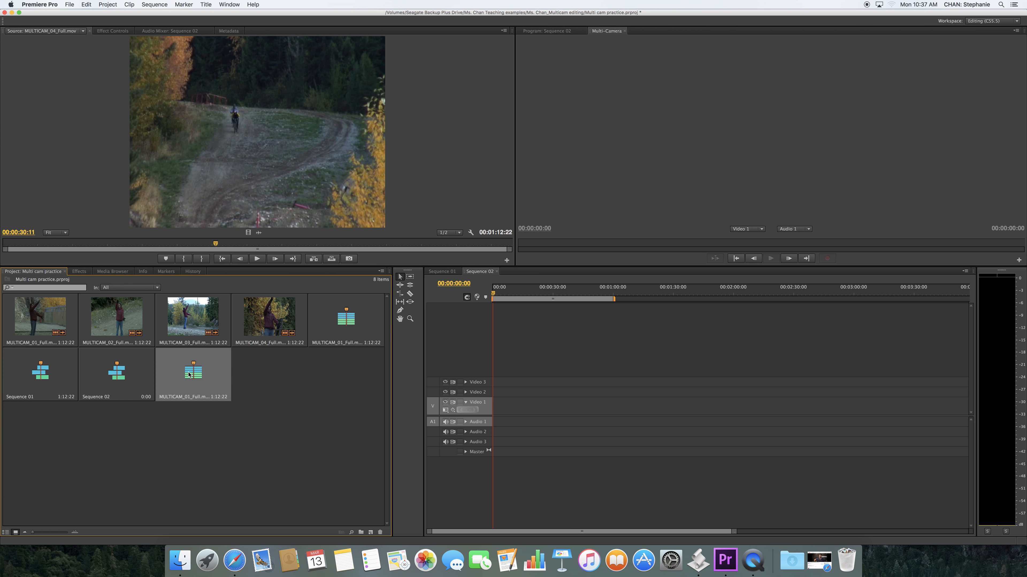
Place the new multicam source sequence at the start of Video 1 in Sequence 02, changing the sequence settings to match the clip.
drag(209, 365, 488, 409)
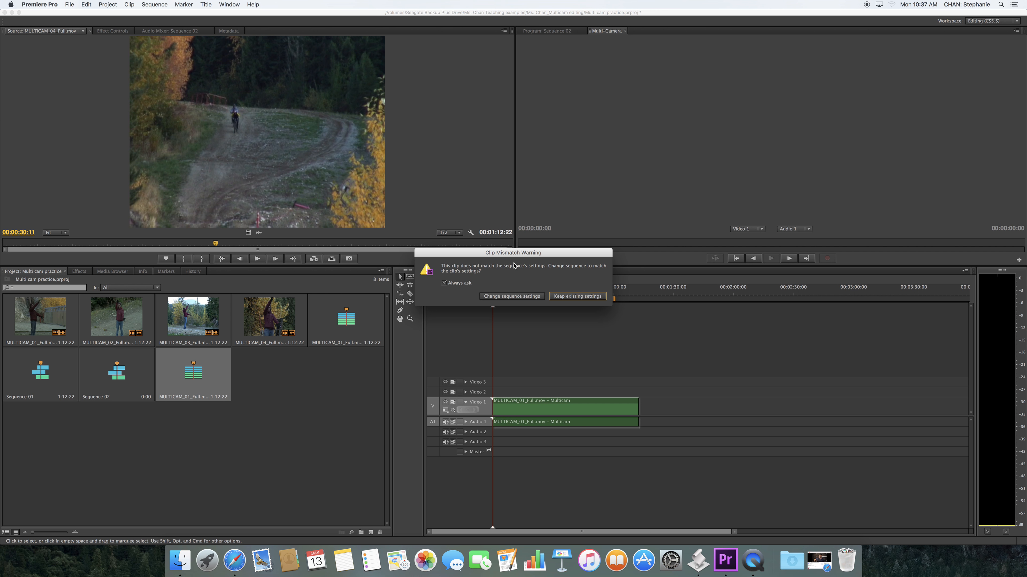
click(493, 296)
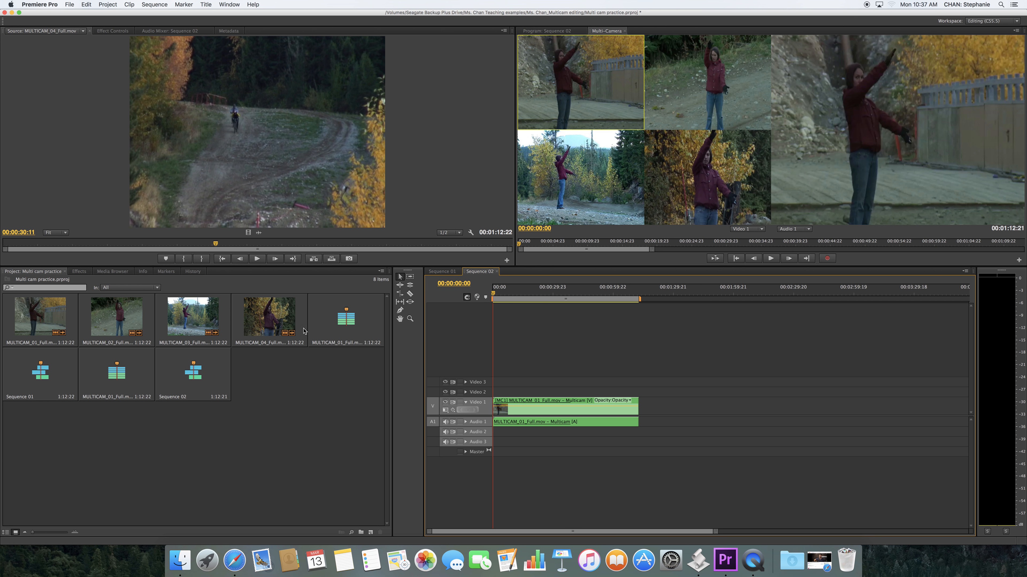
Turn on recording in the Multi-Camera monitor with the playhead at the start of Sequence 02.
mouse_move(494, 294)
mouse_down()
mouse_move(564, 296)
mouse_move(478, 301)
mouse_up()
click(829, 260)
click(826, 259)
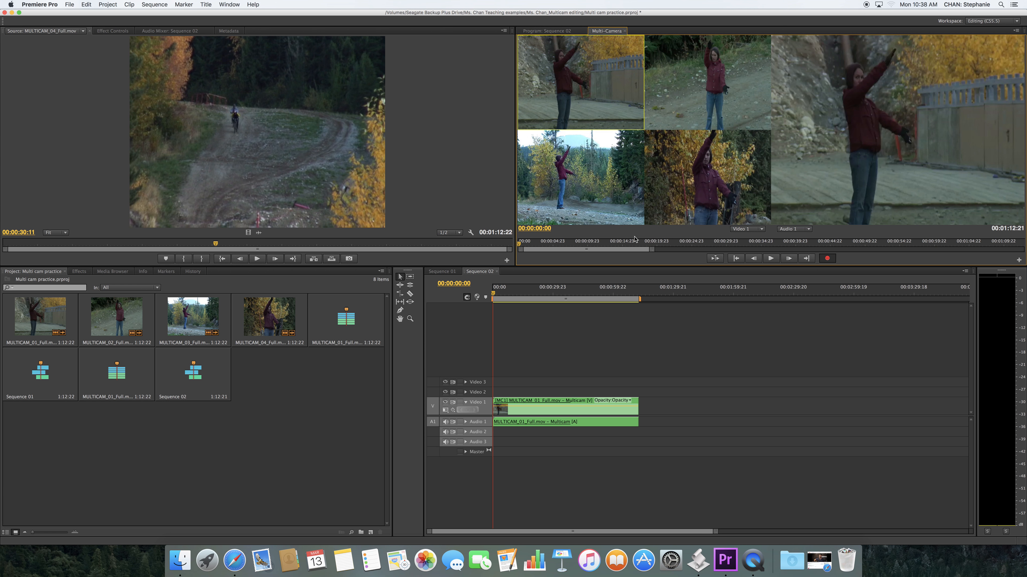
key(comma)
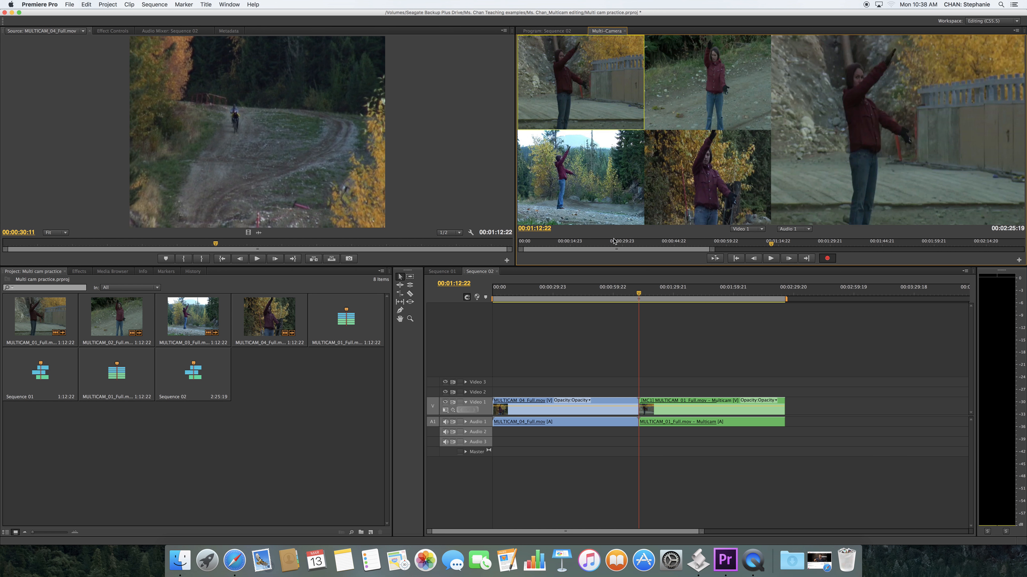
key(super+z)
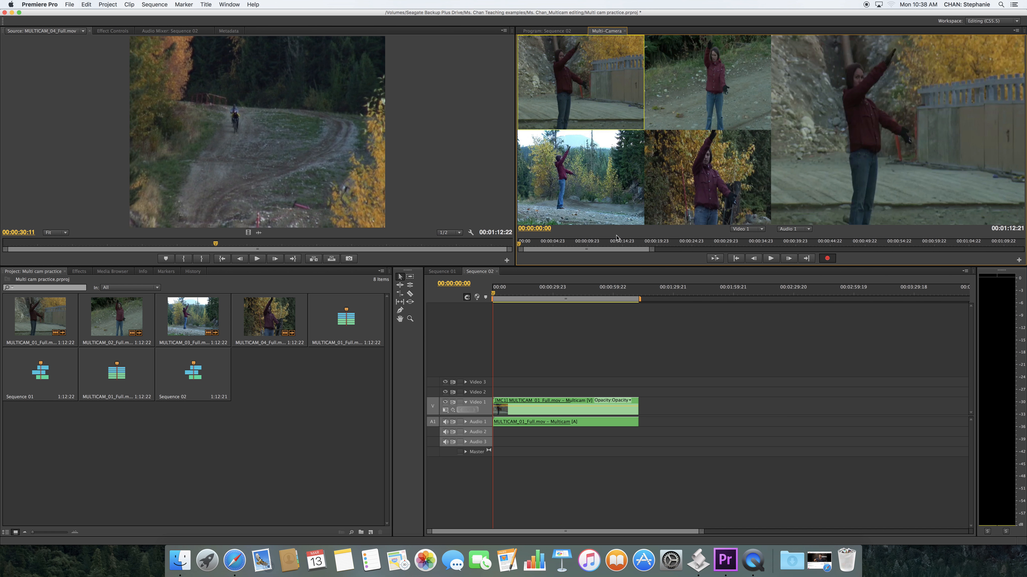
click(832, 259)
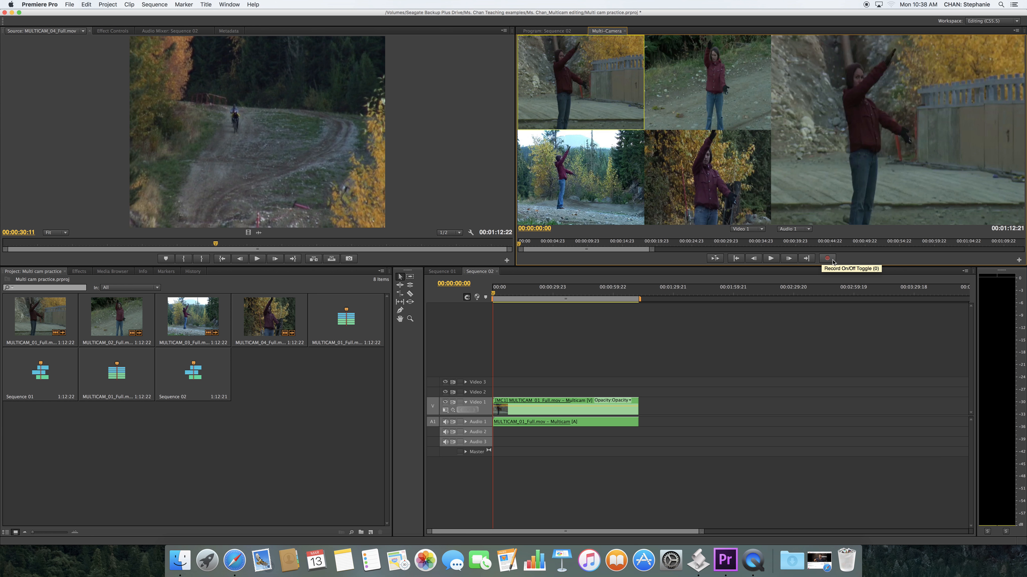
click(832, 261)
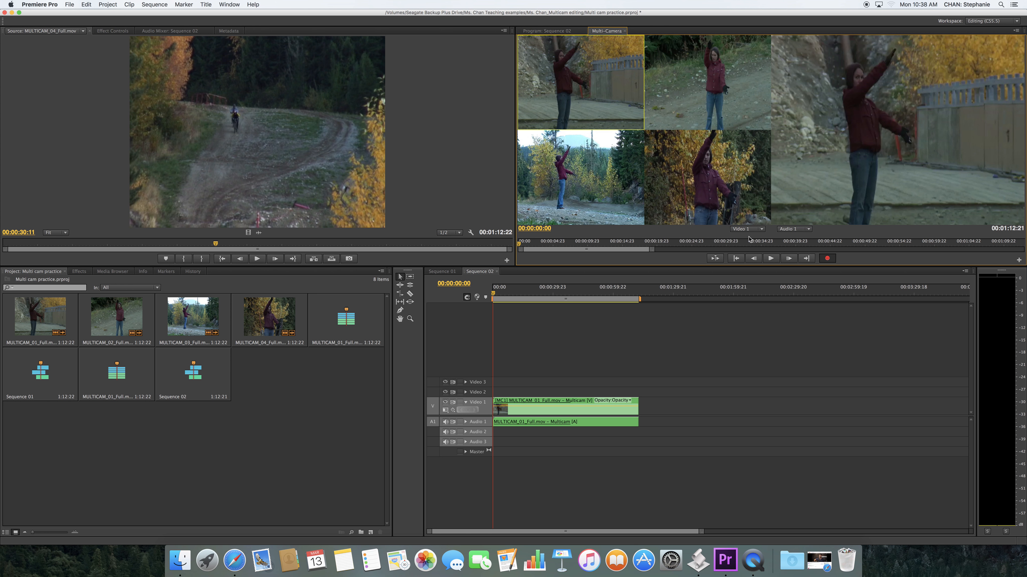
Record the multi-camera edit by playing Sequence 02 through to its end while switching live between the four camera angles to follow the action.
key(space)
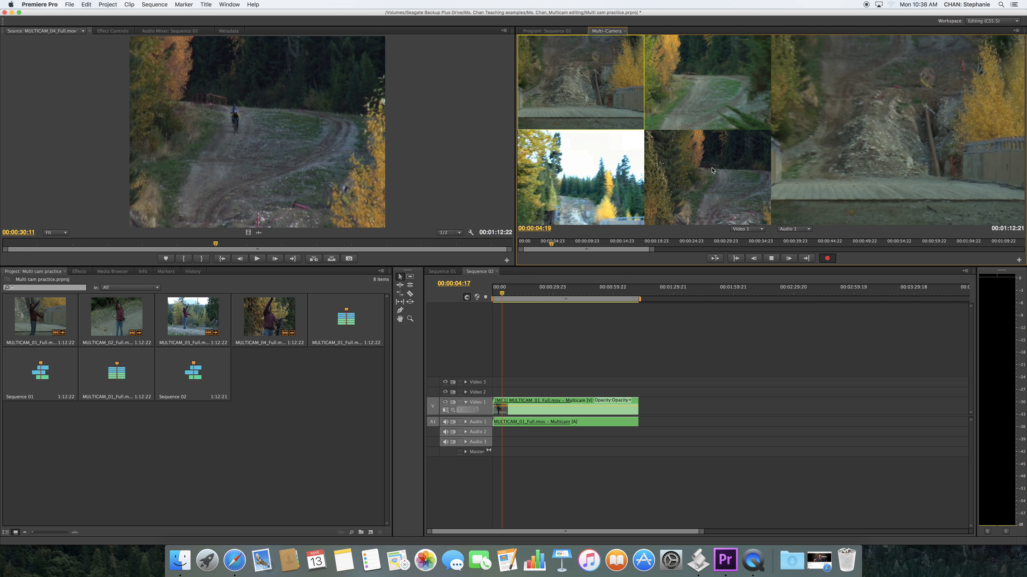
click(713, 170)
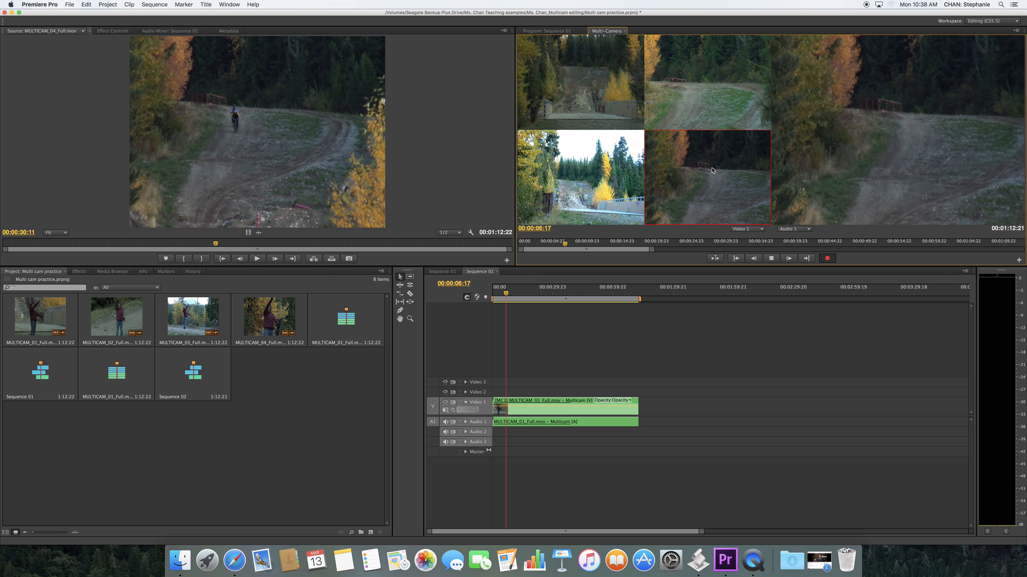
click(612, 175)
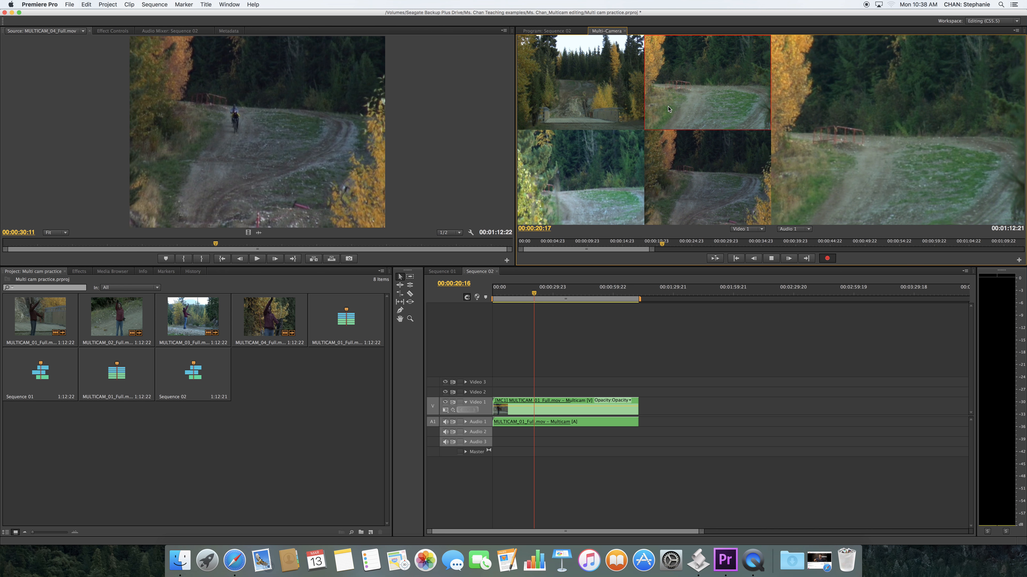
click(603, 120)
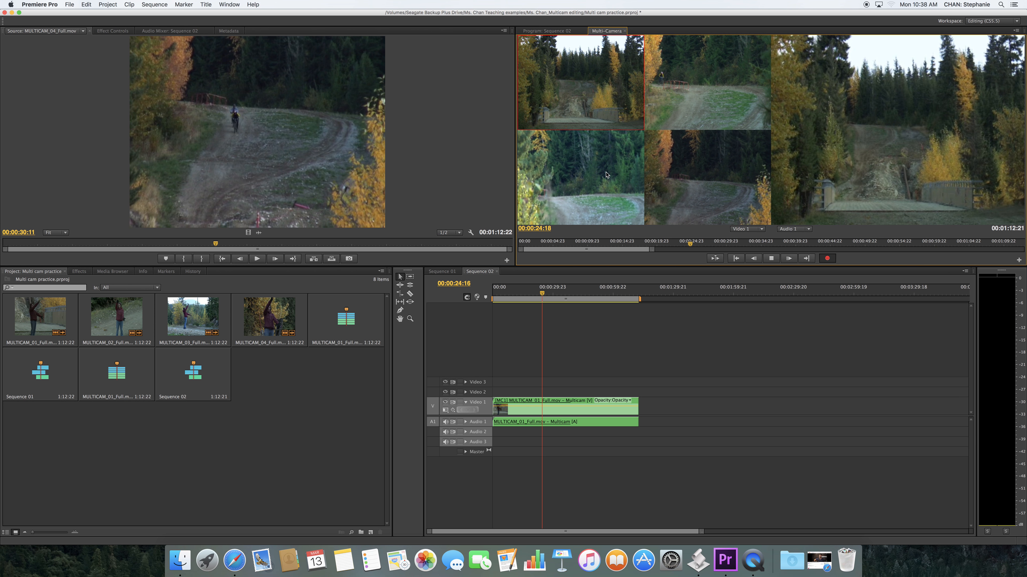
click(663, 134)
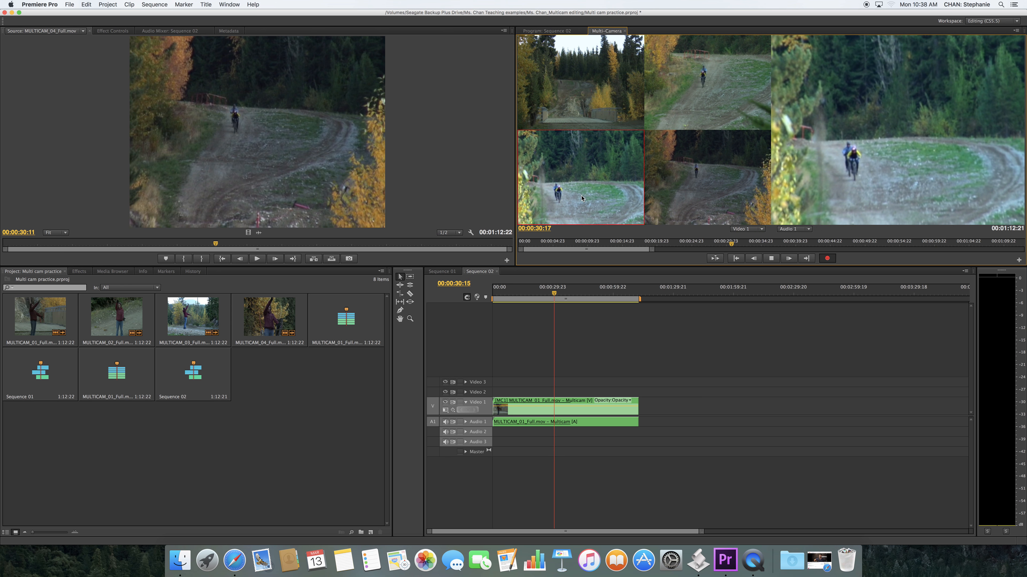
click(709, 102)
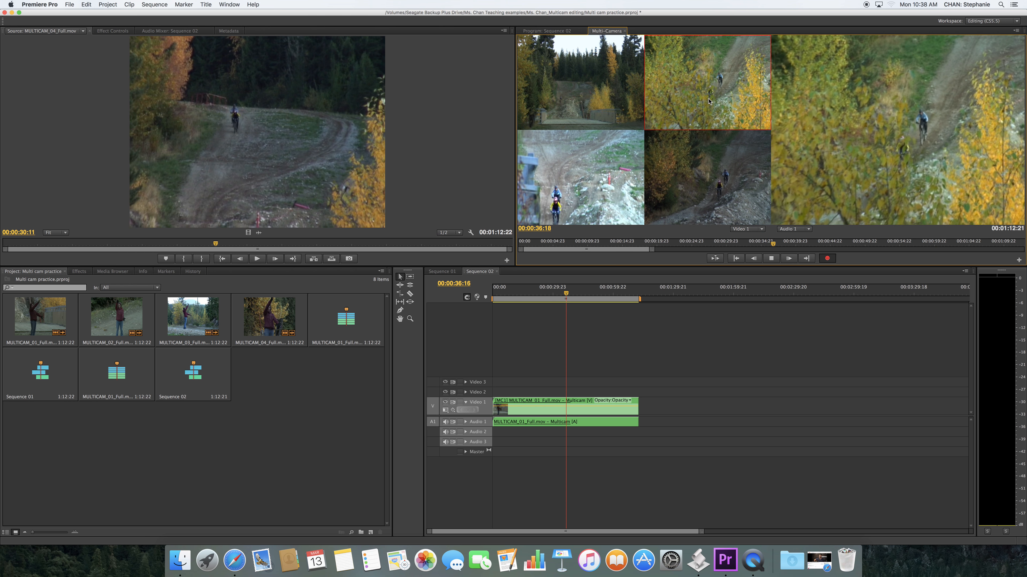
click(605, 194)
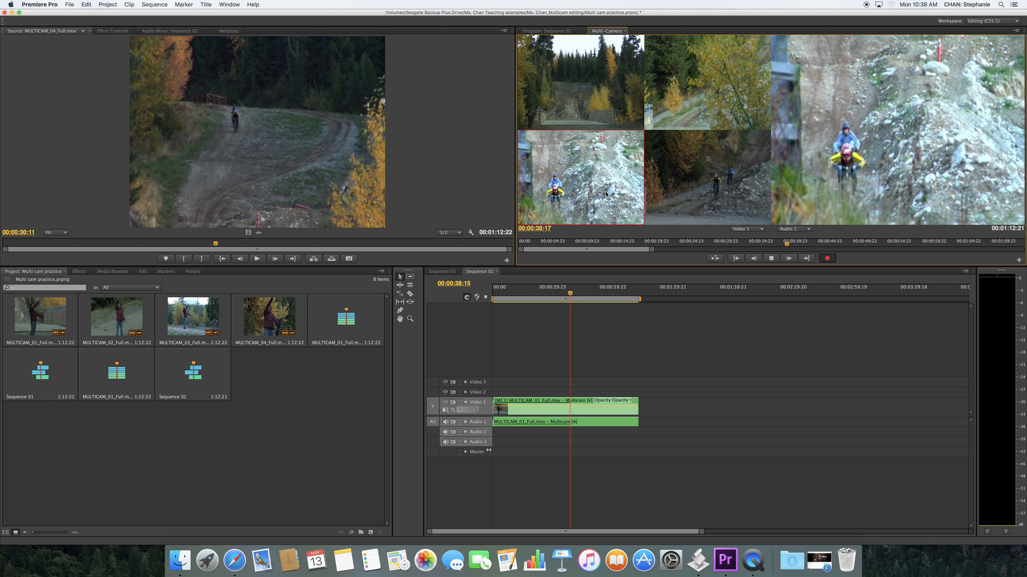
click(712, 193)
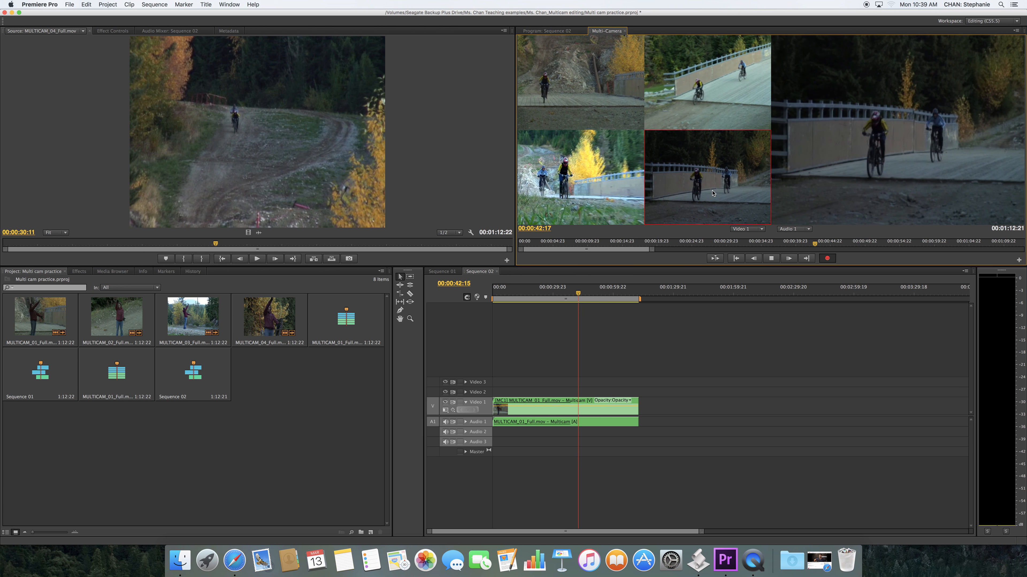
click(612, 201)
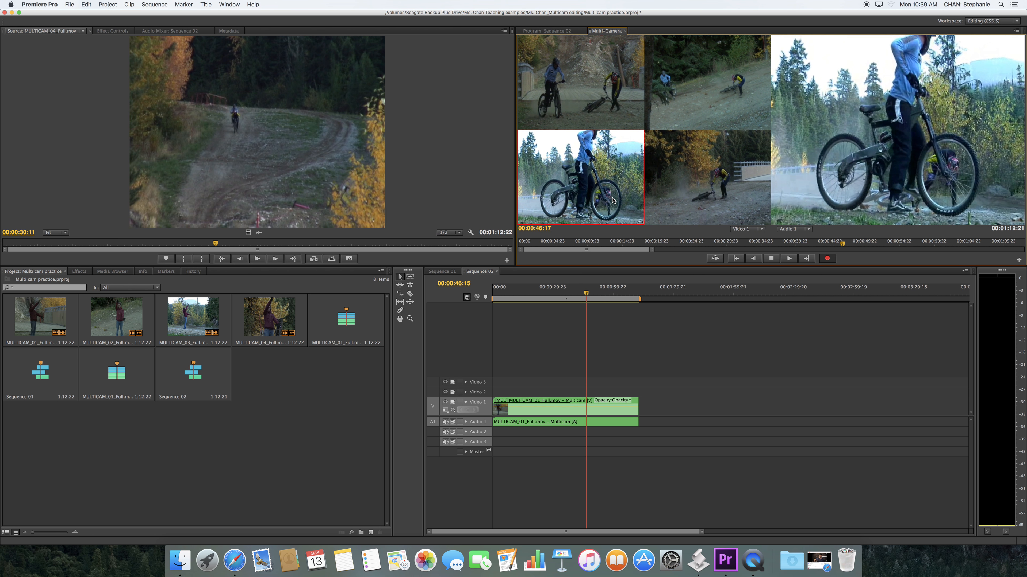
click(613, 119)
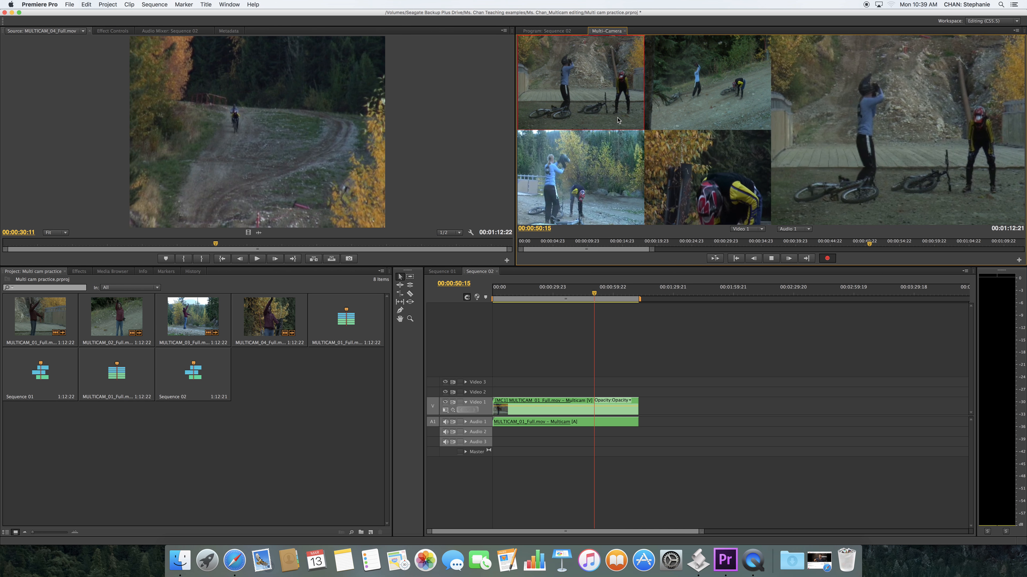
click(697, 178)
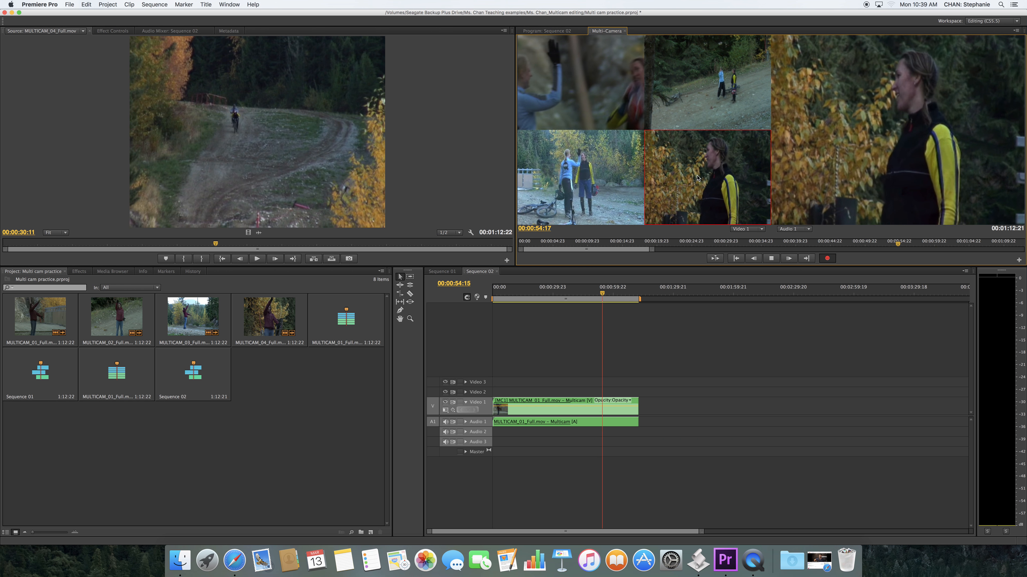
click(610, 181)
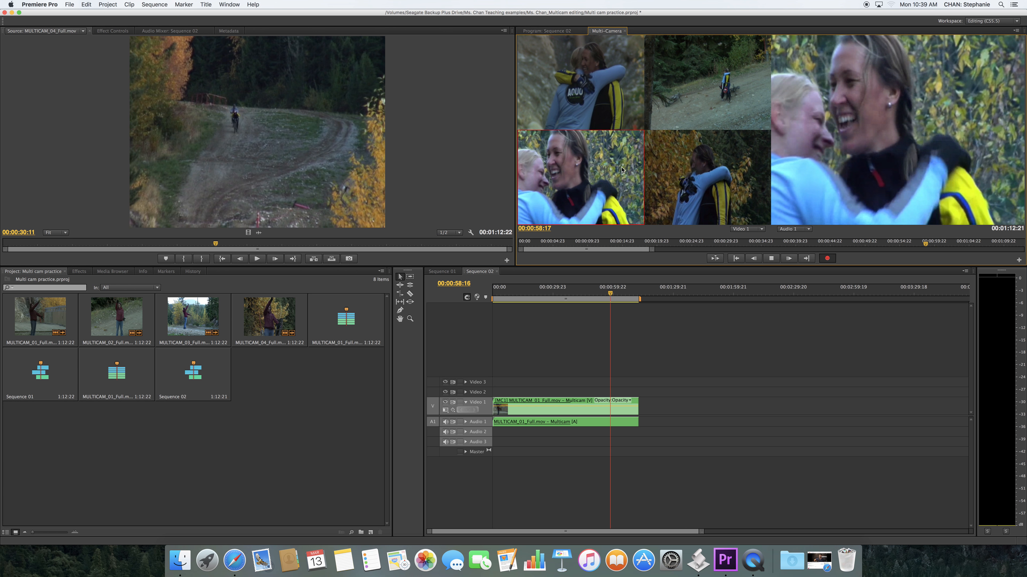
click(668, 108)
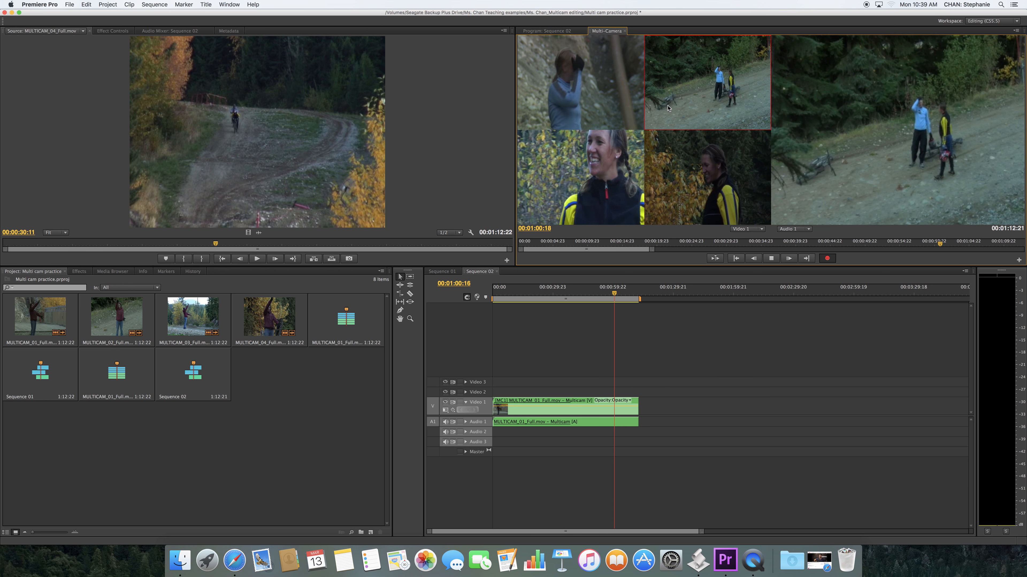
click(696, 172)
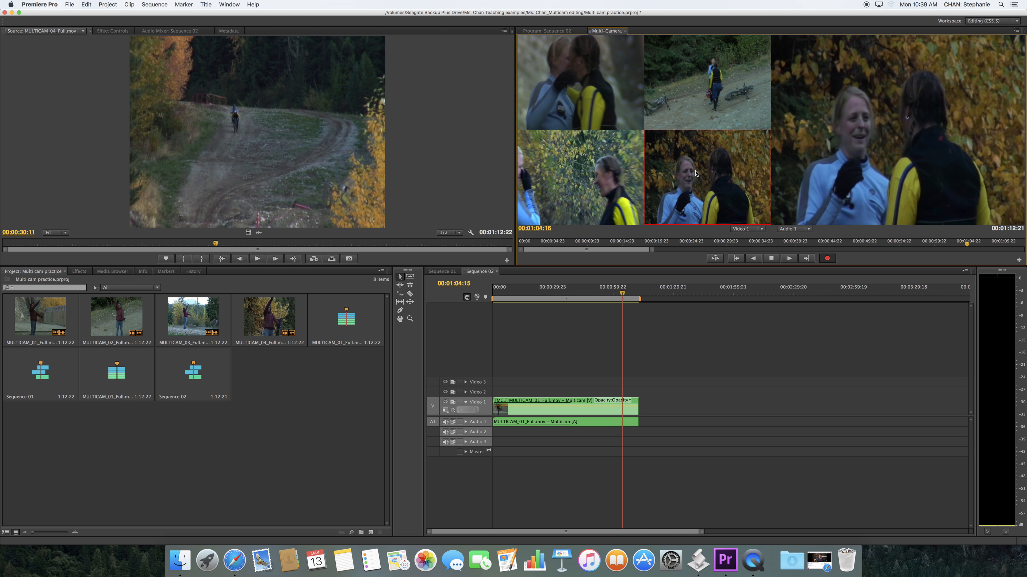
click(612, 193)
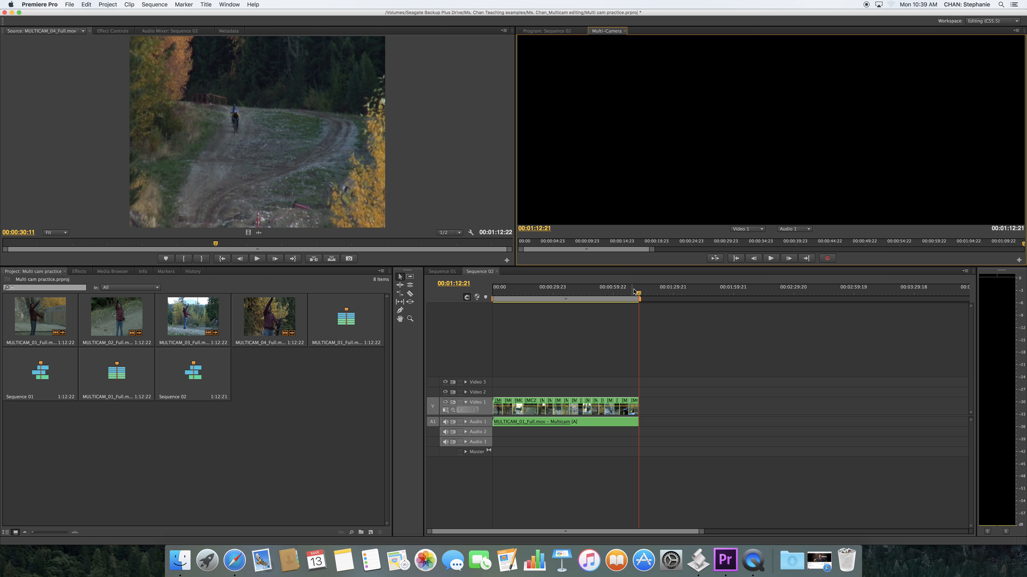
Return the playhead to the start of Sequence 02 and play back the first few seconds of the recorded edit in the Program monitor.
drag(643, 295, 493, 312)
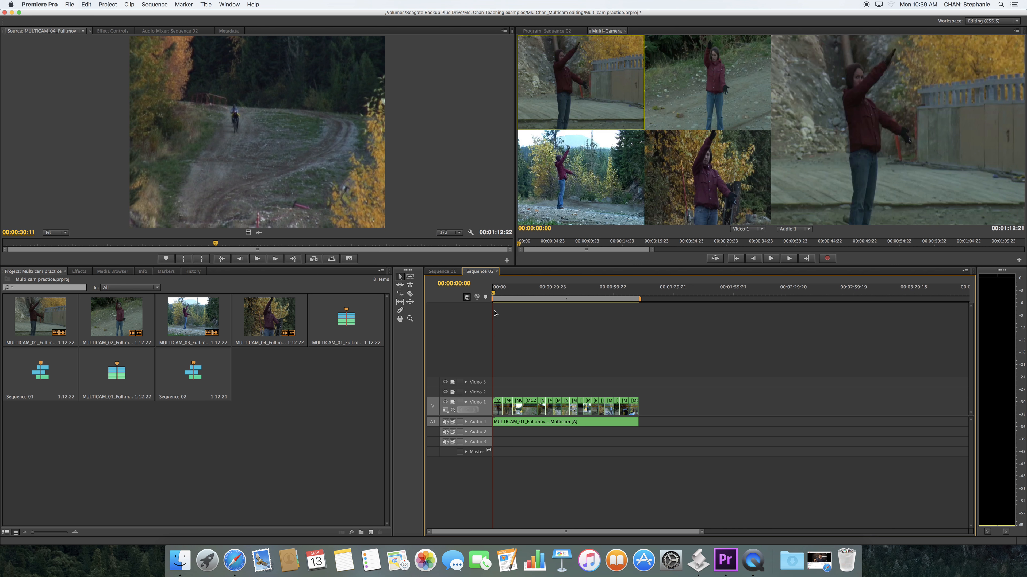
click(559, 32)
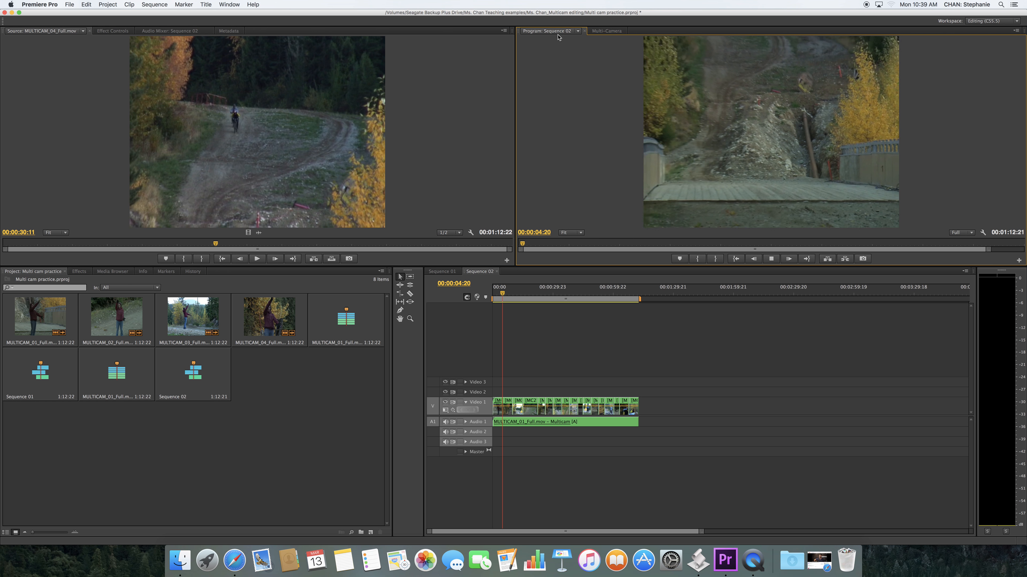
key(space)
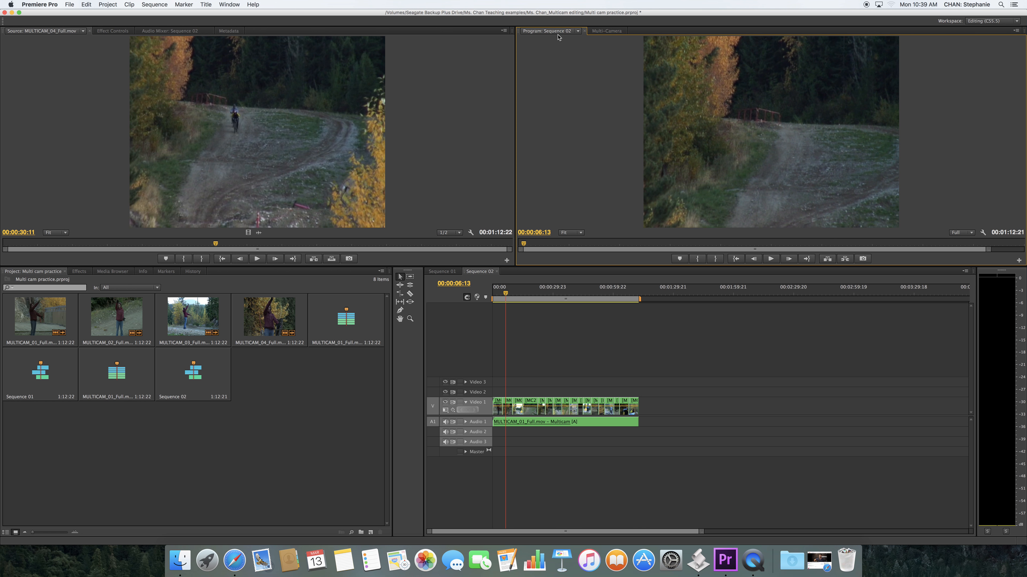